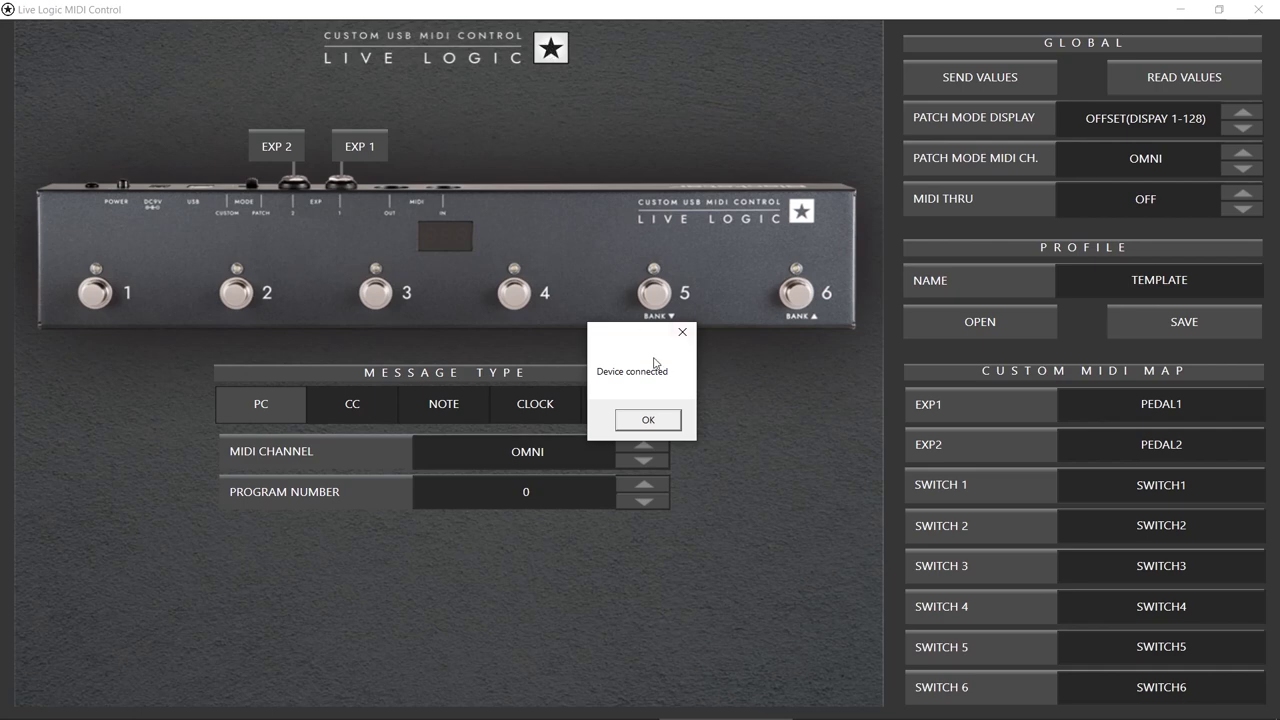
Dismiss the device-connected notice and review the CC settings of footswitches 1 through 6.
click(652, 422)
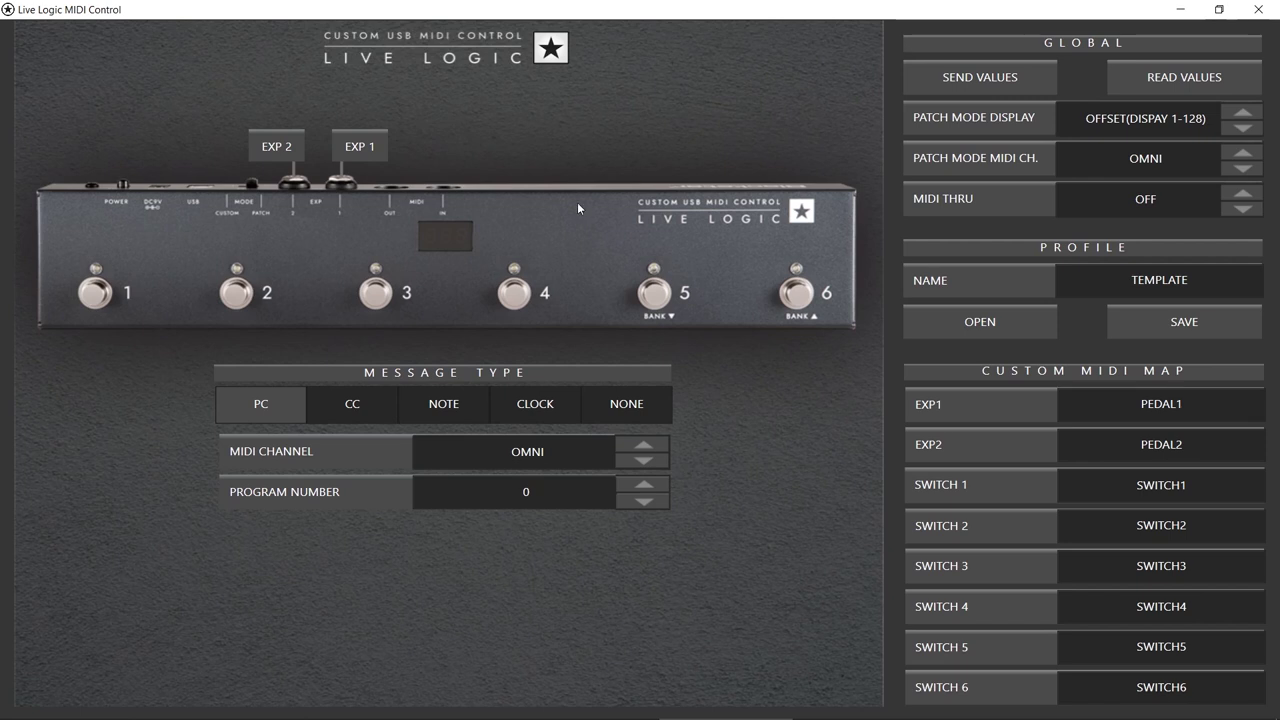
click(98, 294)
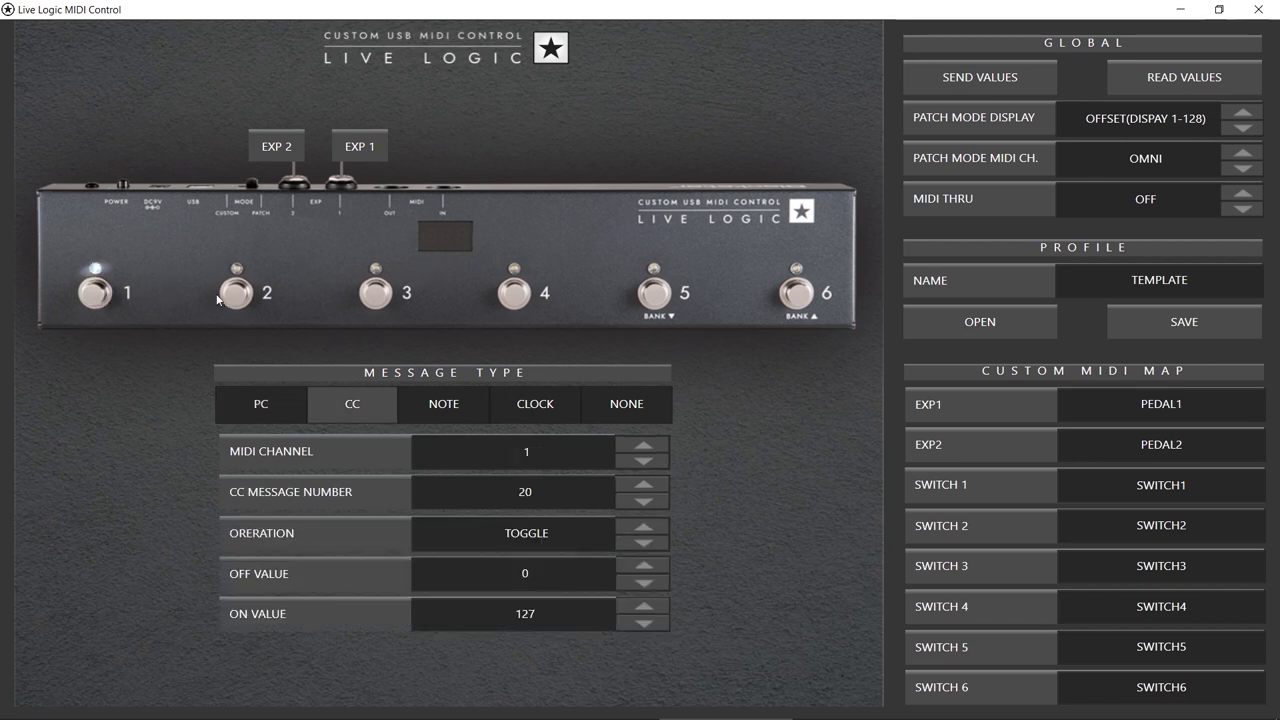
click(237, 294)
click(378, 295)
click(516, 298)
click(656, 305)
click(808, 312)
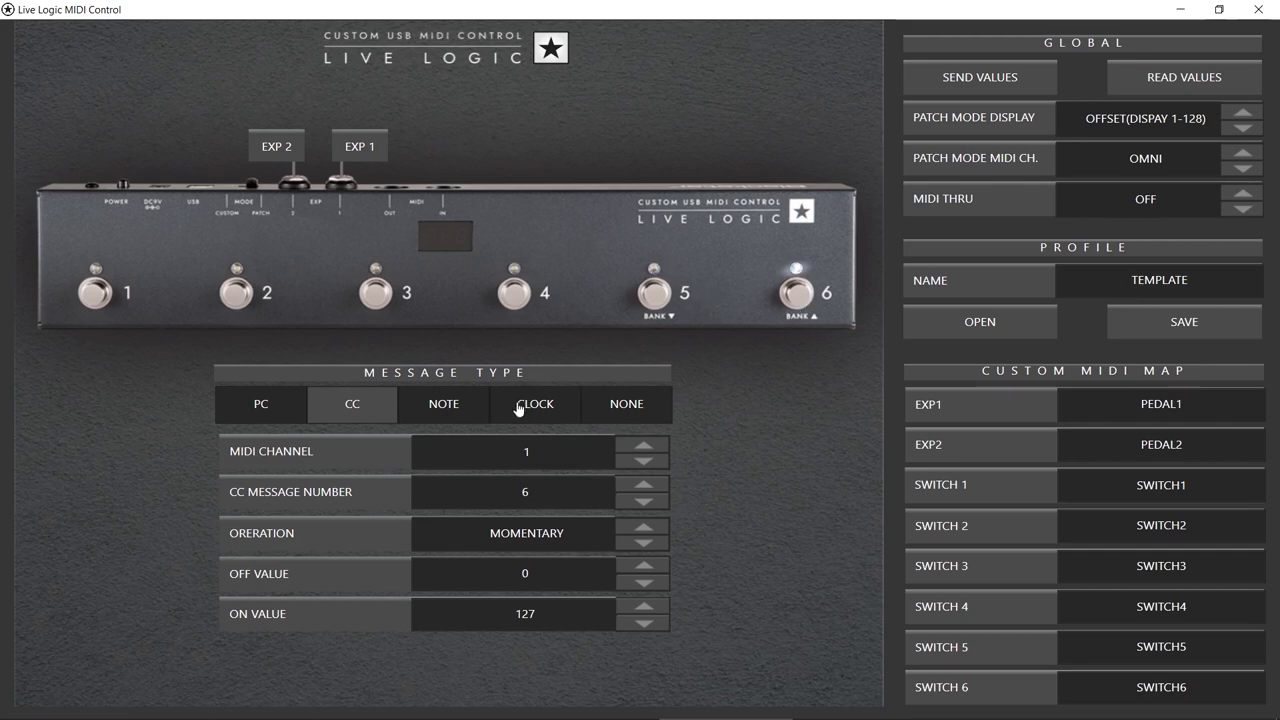
Re-check footswitches 4, 3 and 2, ending on footswitch 1's CC 20 settings.
click(521, 306)
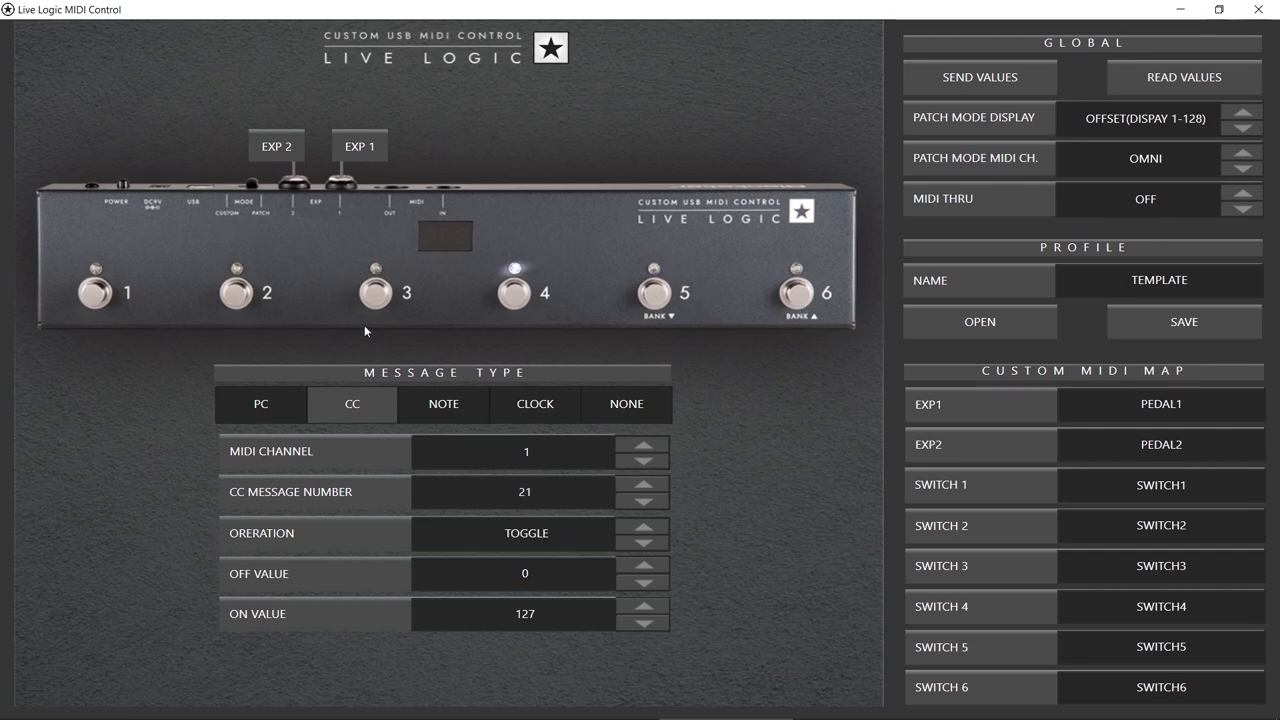
click(367, 303)
click(240, 298)
click(90, 296)
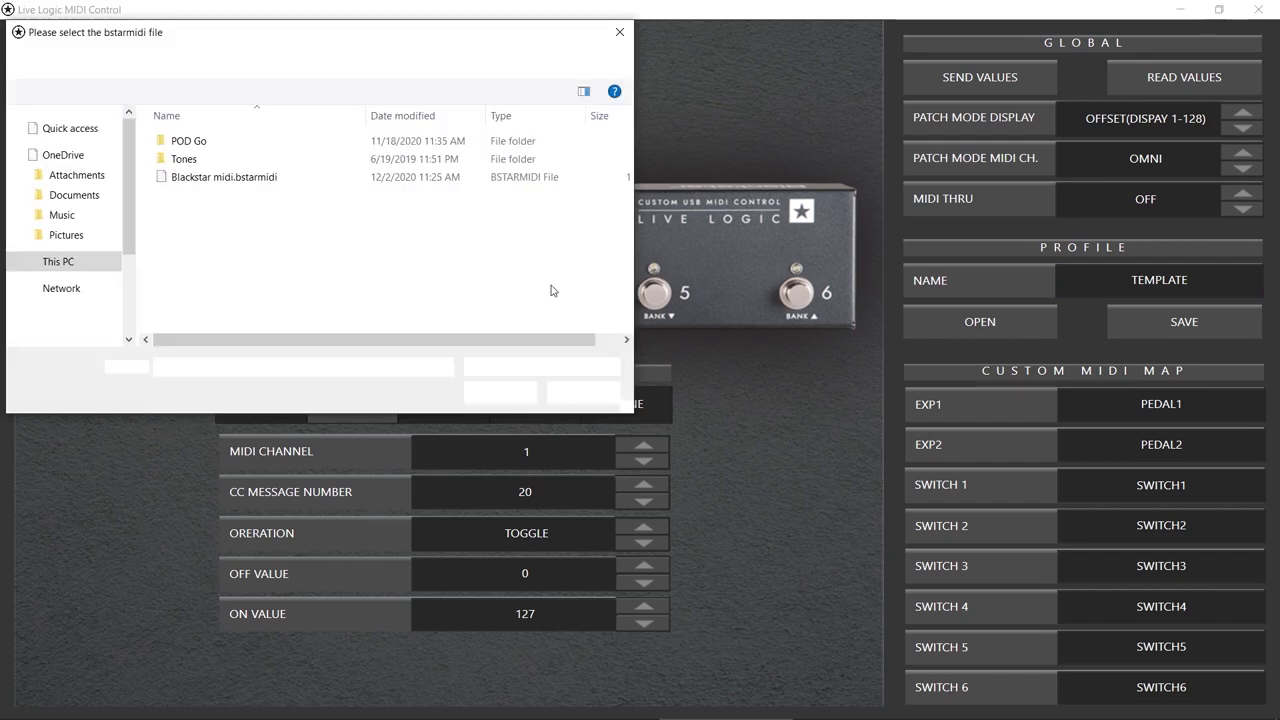
Open the Blackstar midi.bstarmidi file to load the HXStomp profile.
double_click(214, 182)
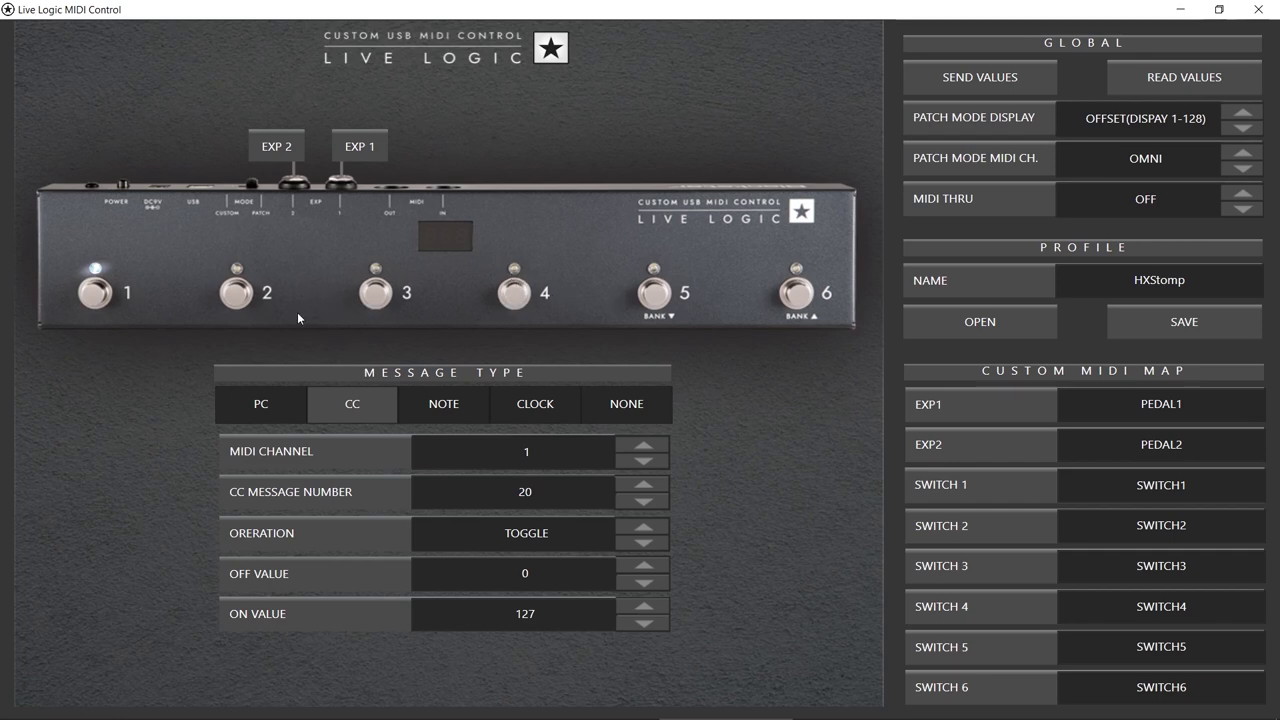
Switch the message type from PC back to CC and select footswitch 1.
click(281, 407)
click(352, 410)
click(558, 566)
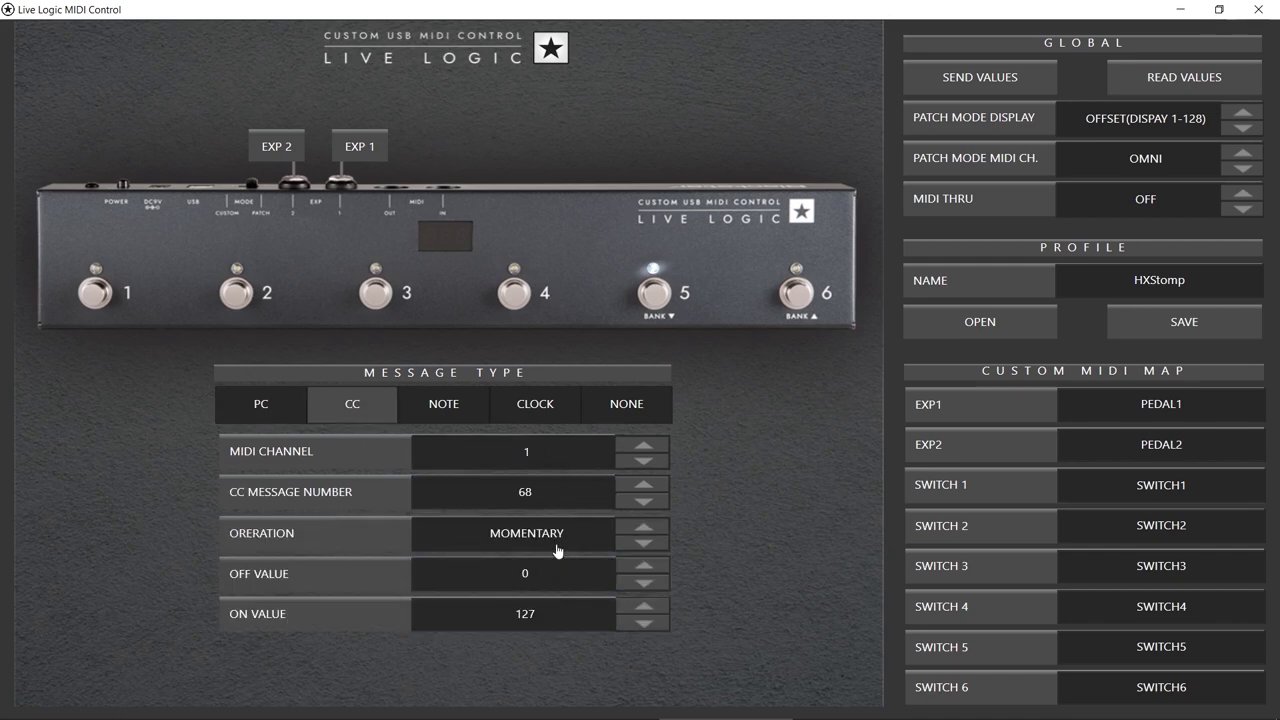
click(238, 300)
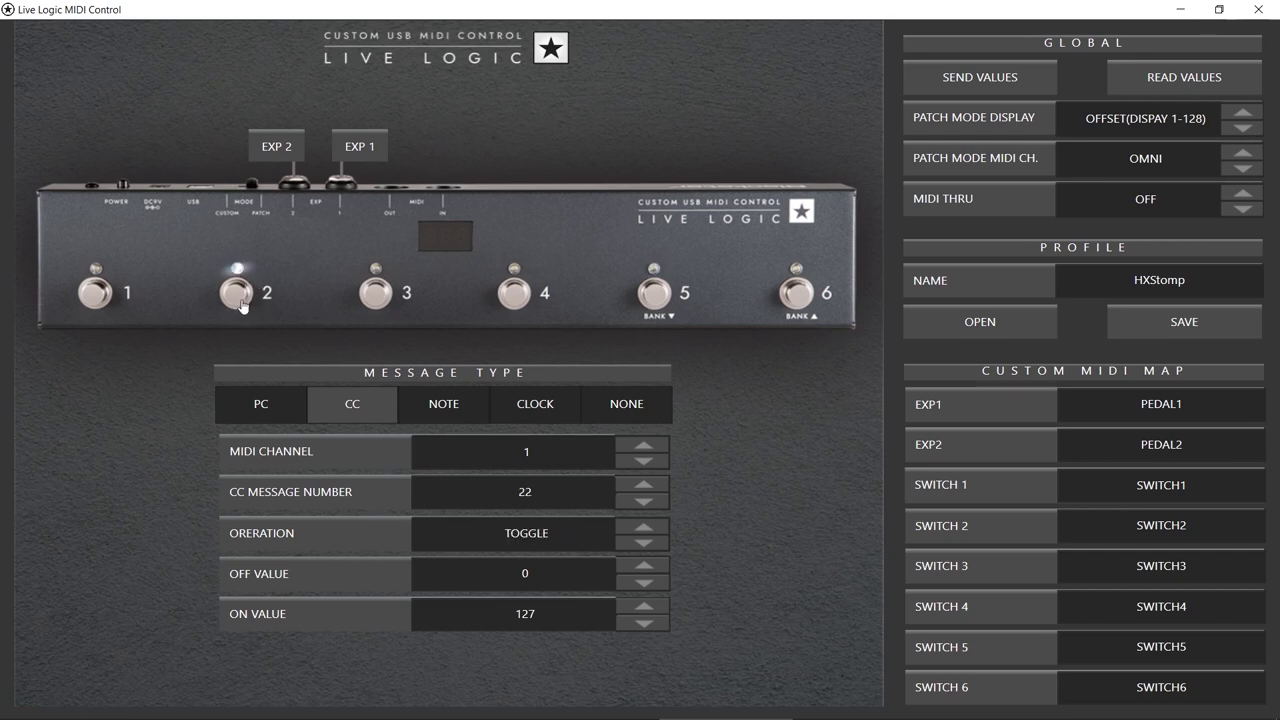
click(128, 289)
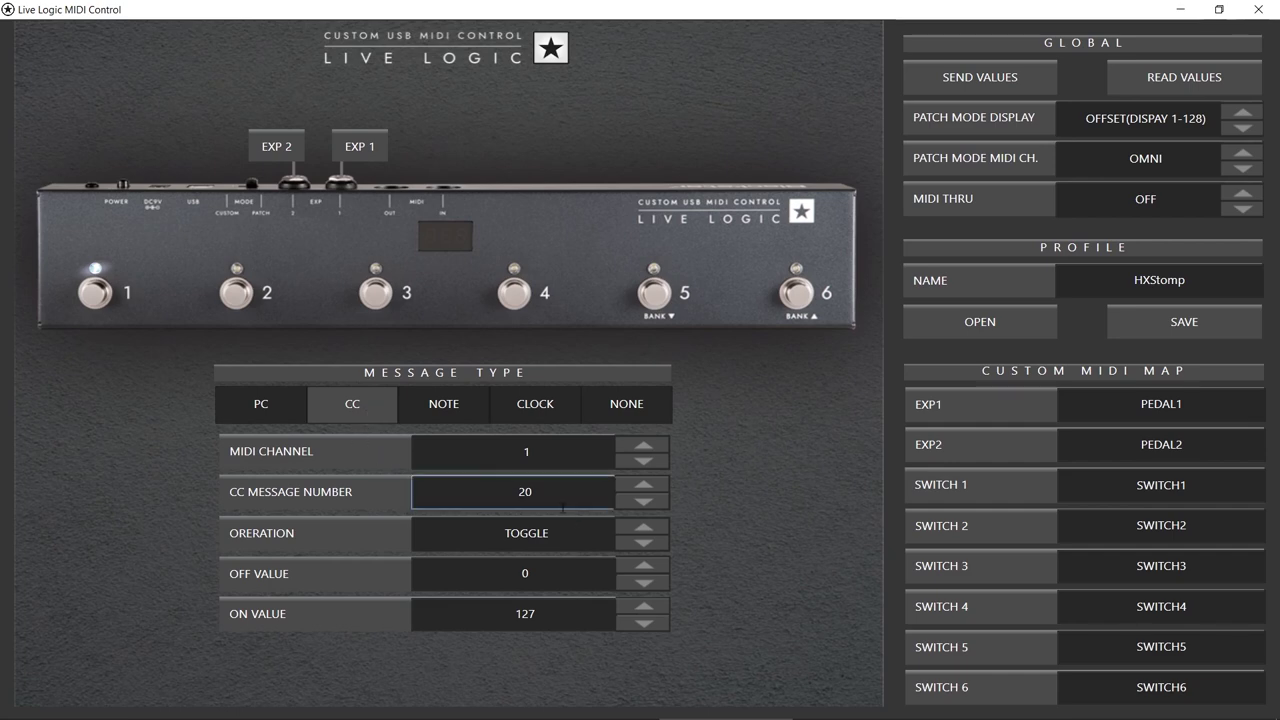
Keep footswitch 1's operation on TOGGLE and select its CC message number field.
click(538, 538)
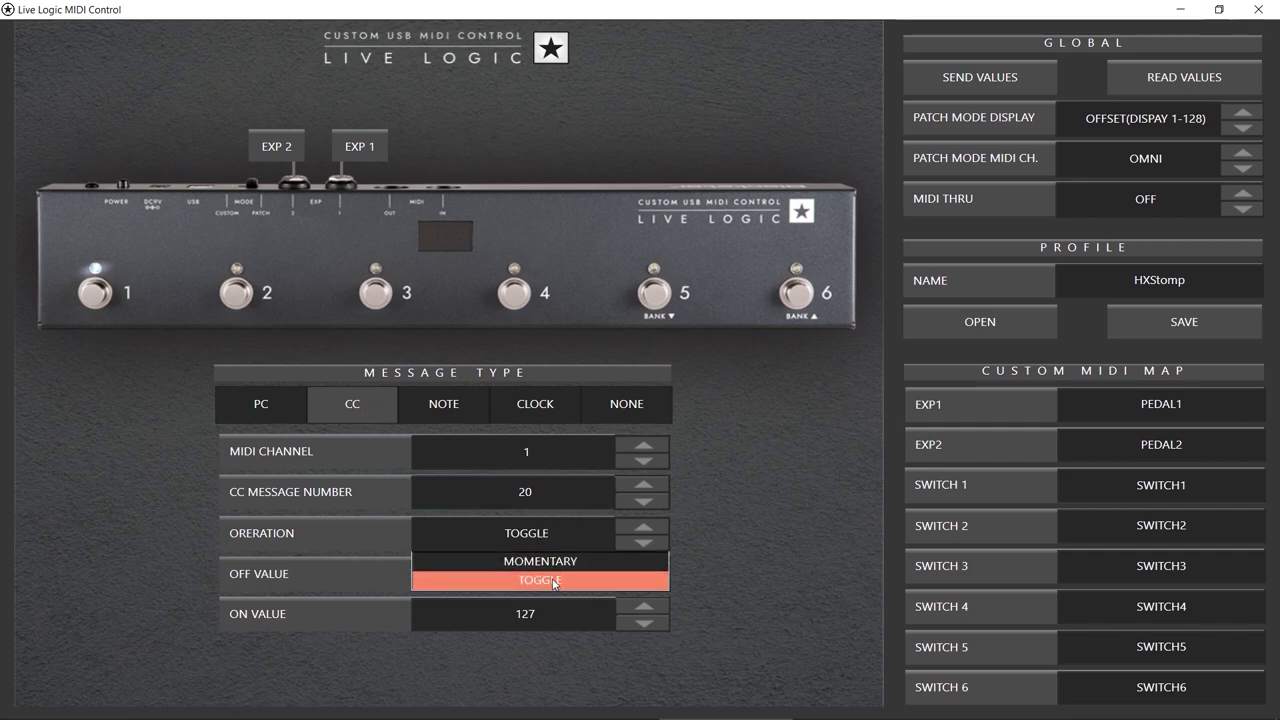
click(524, 537)
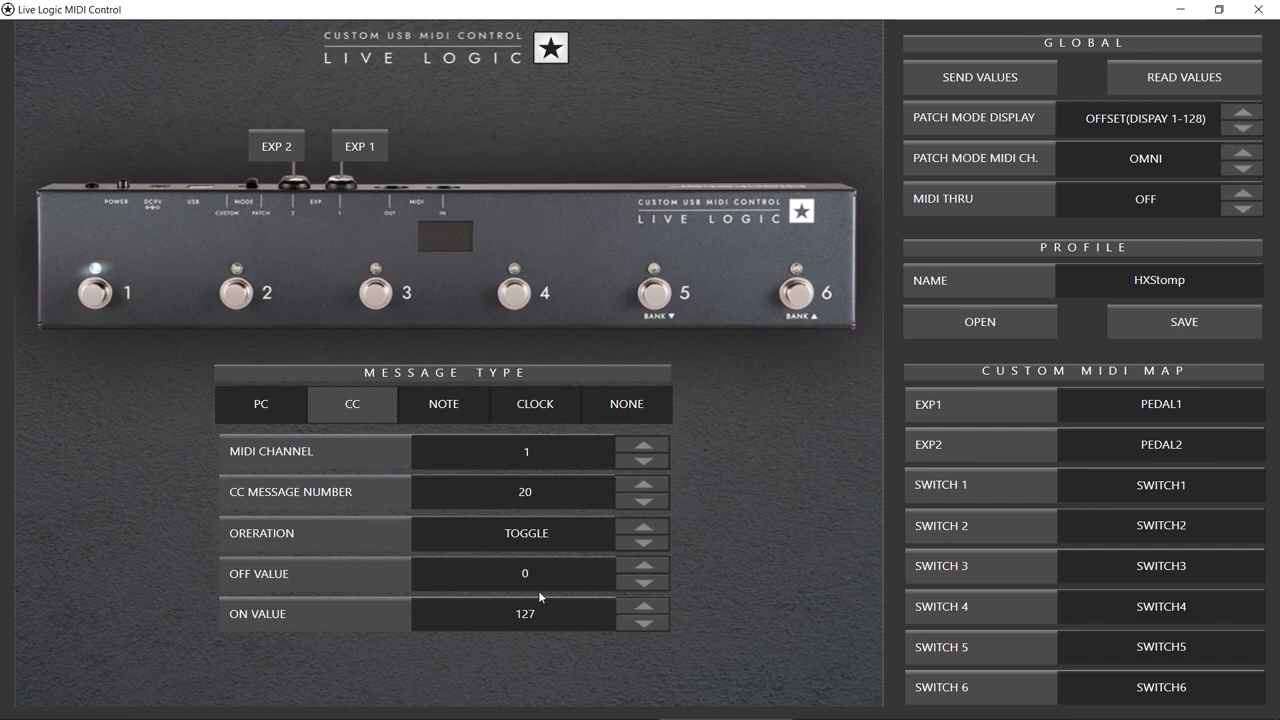
click(530, 538)
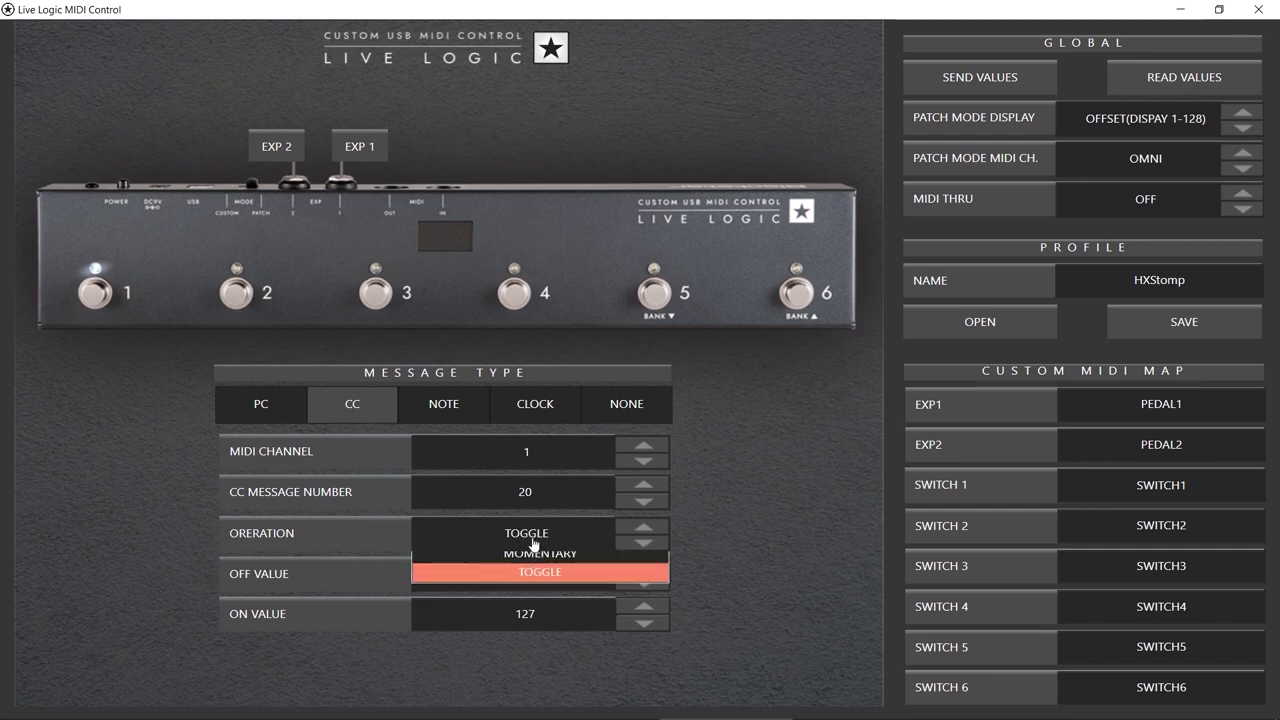
click(535, 538)
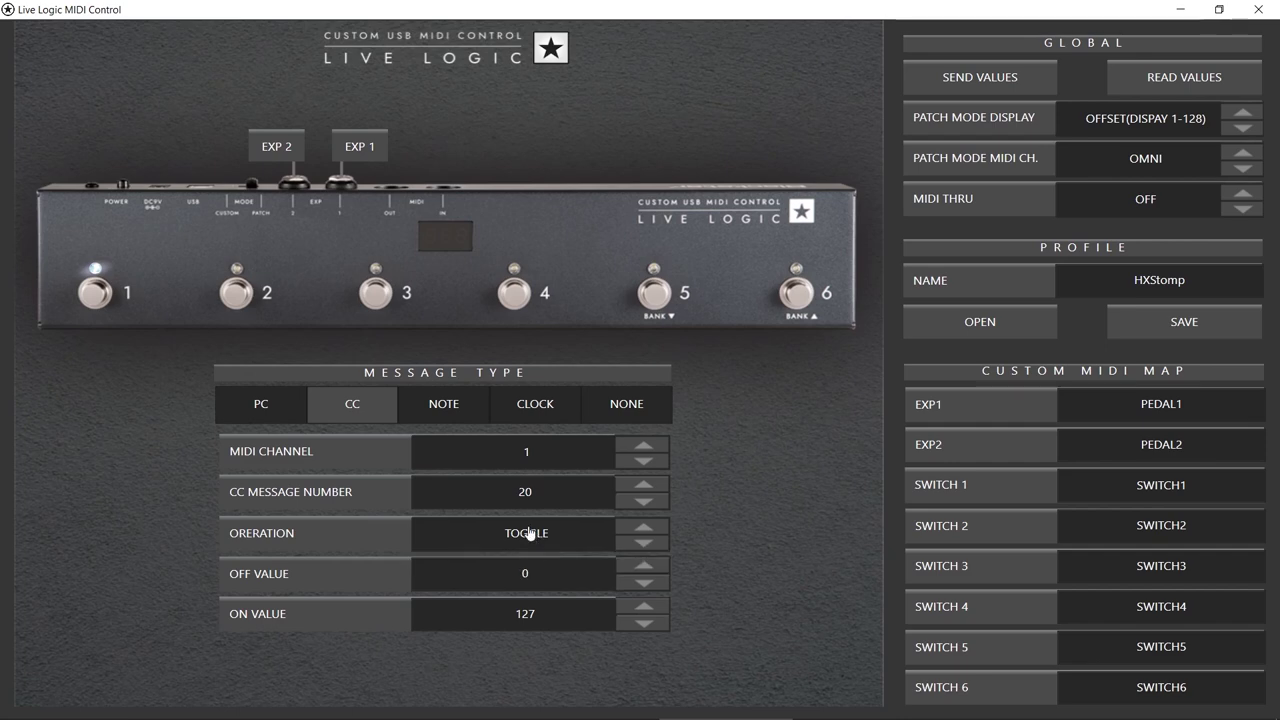
click(531, 491)
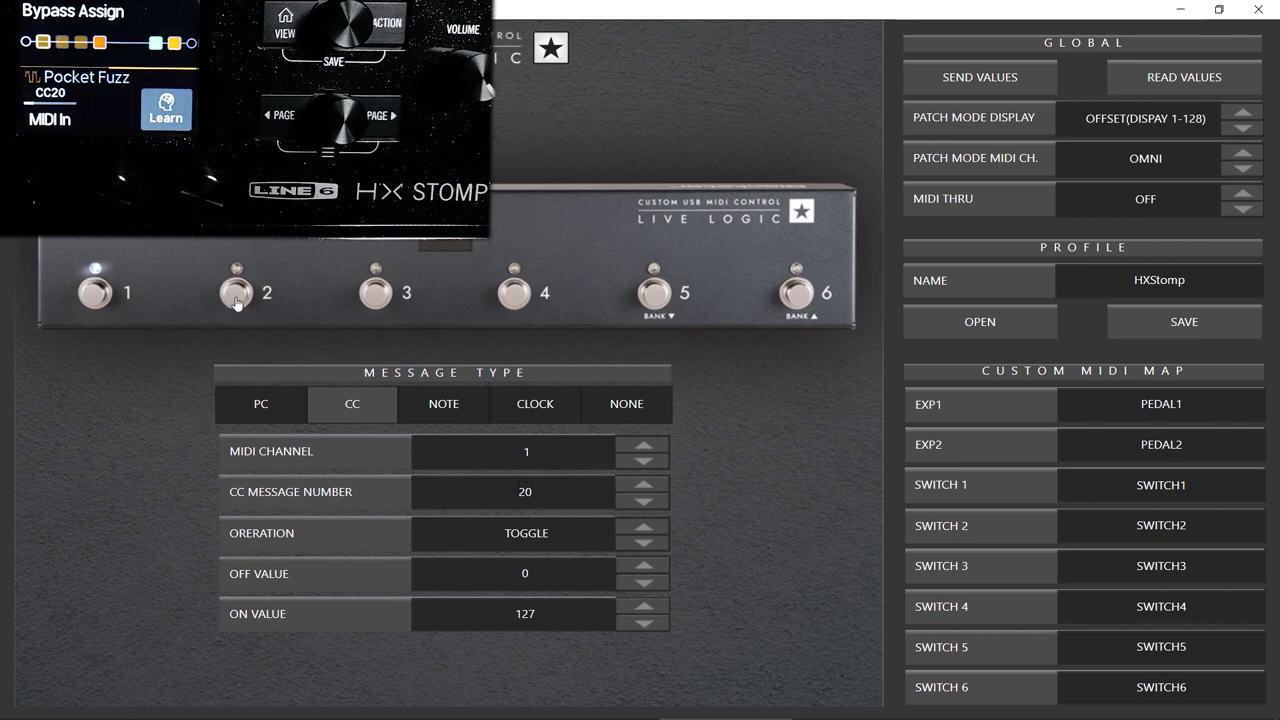
Select footswitch 2 and edit its CC message number to 22.
click(237, 300)
click(547, 489)
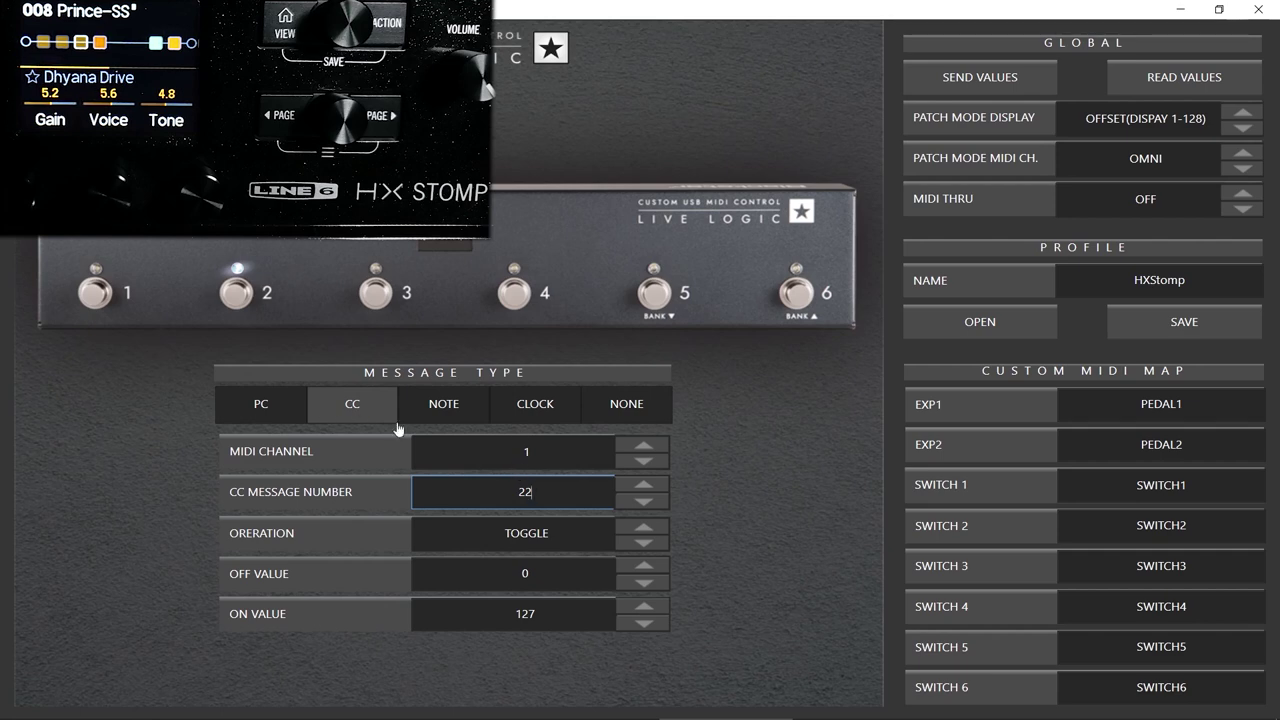
Select footswitch 3 and keep its operation set to TOGGLE.
click(377, 302)
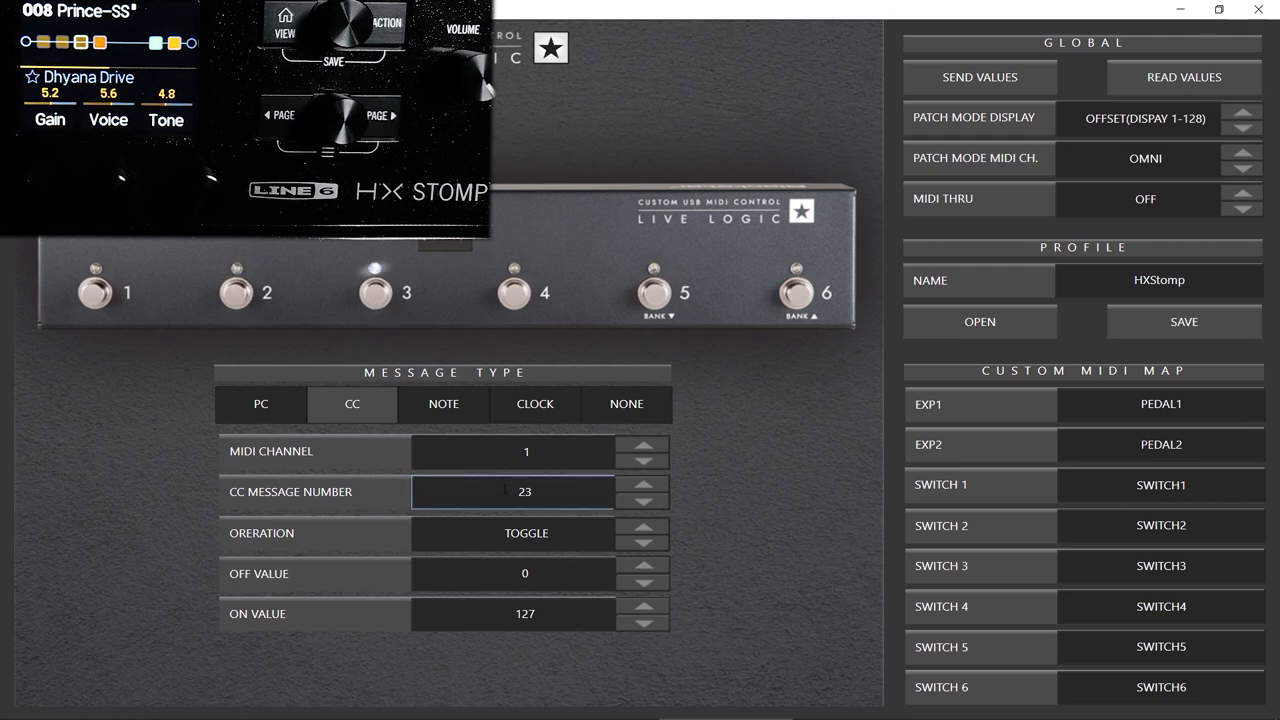
click(560, 534)
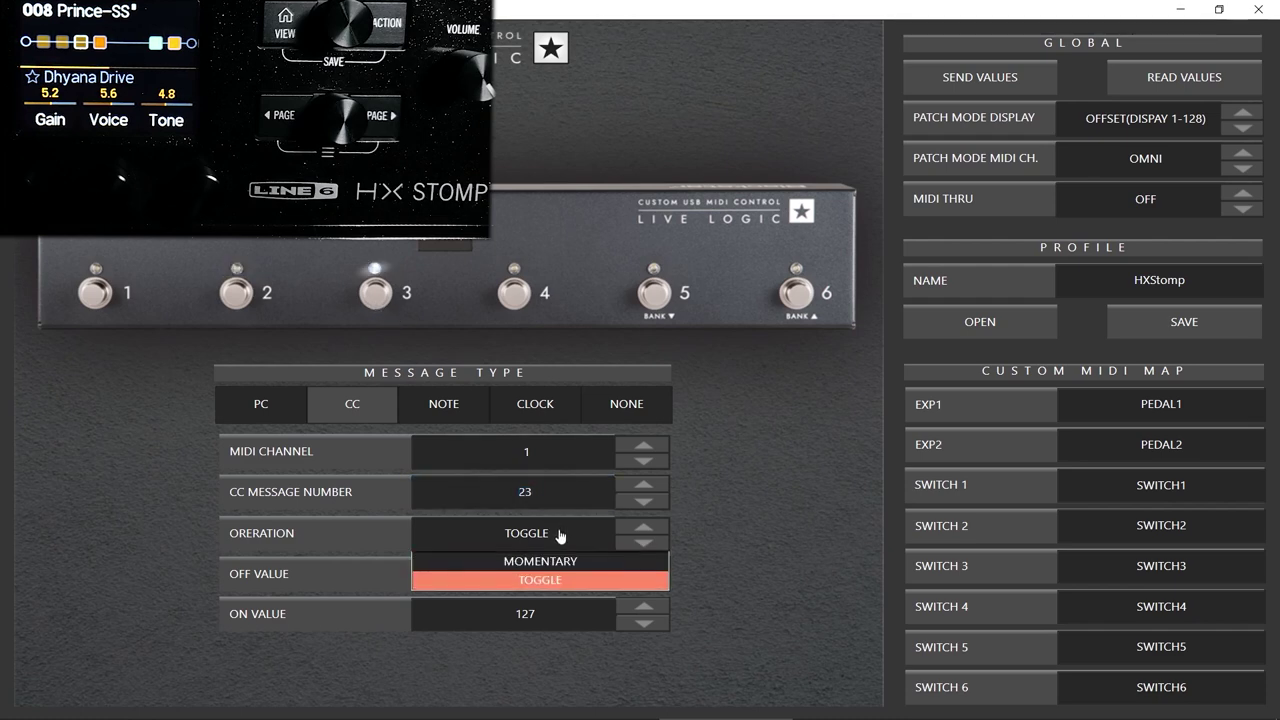
click(537, 583)
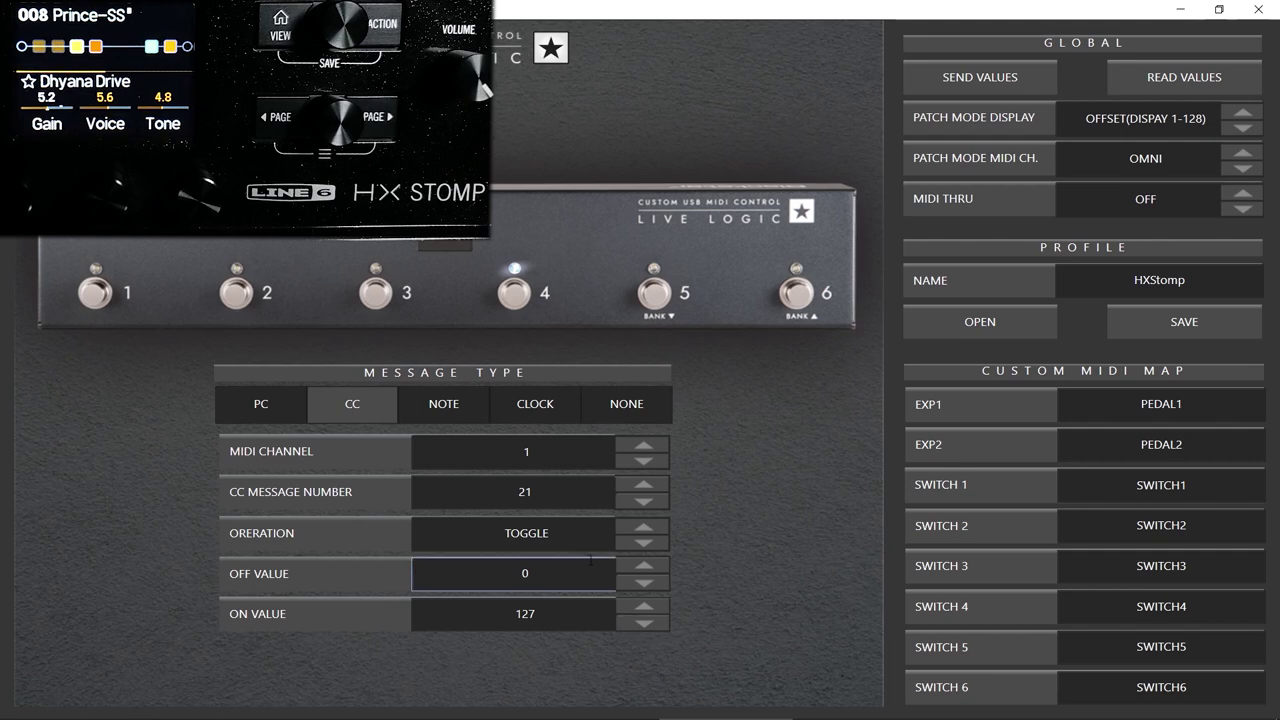
Select footswitch 5 to check its momentary CC 68 mapping.
click(655, 295)
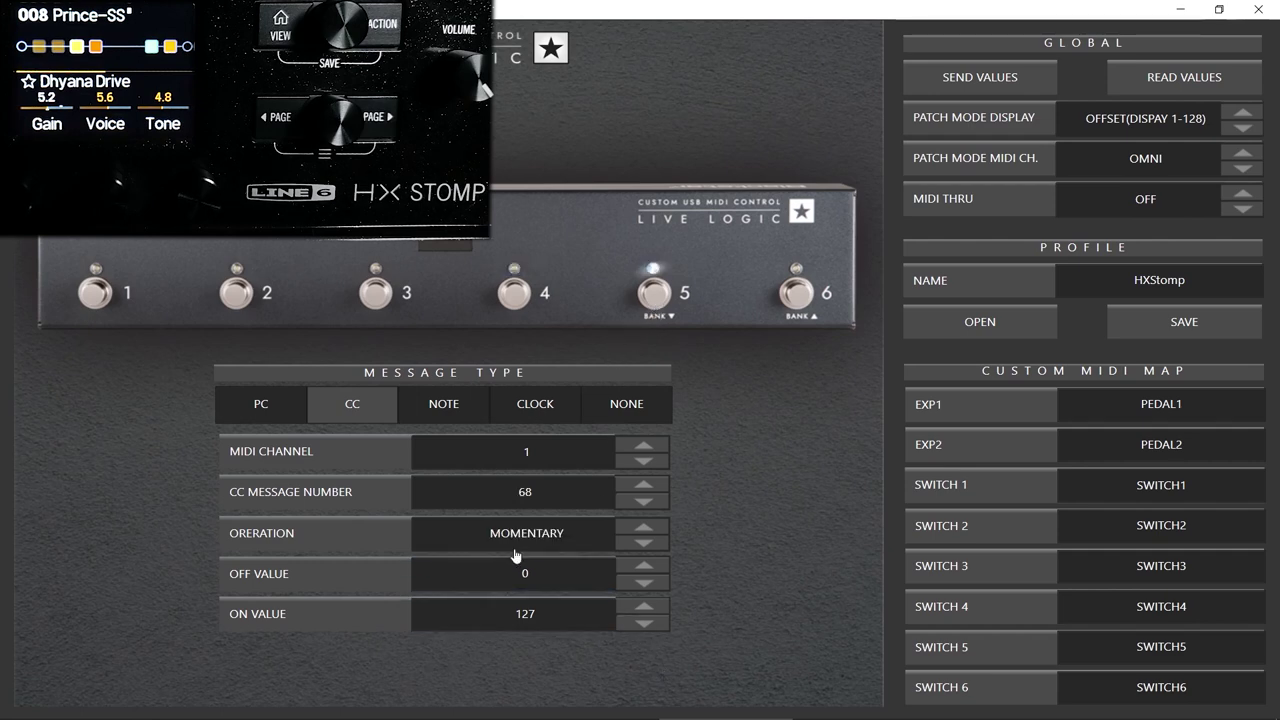
Confirm footswitch 5 sends CC 68 with MOMENTARY operation.
double_click(538, 505)
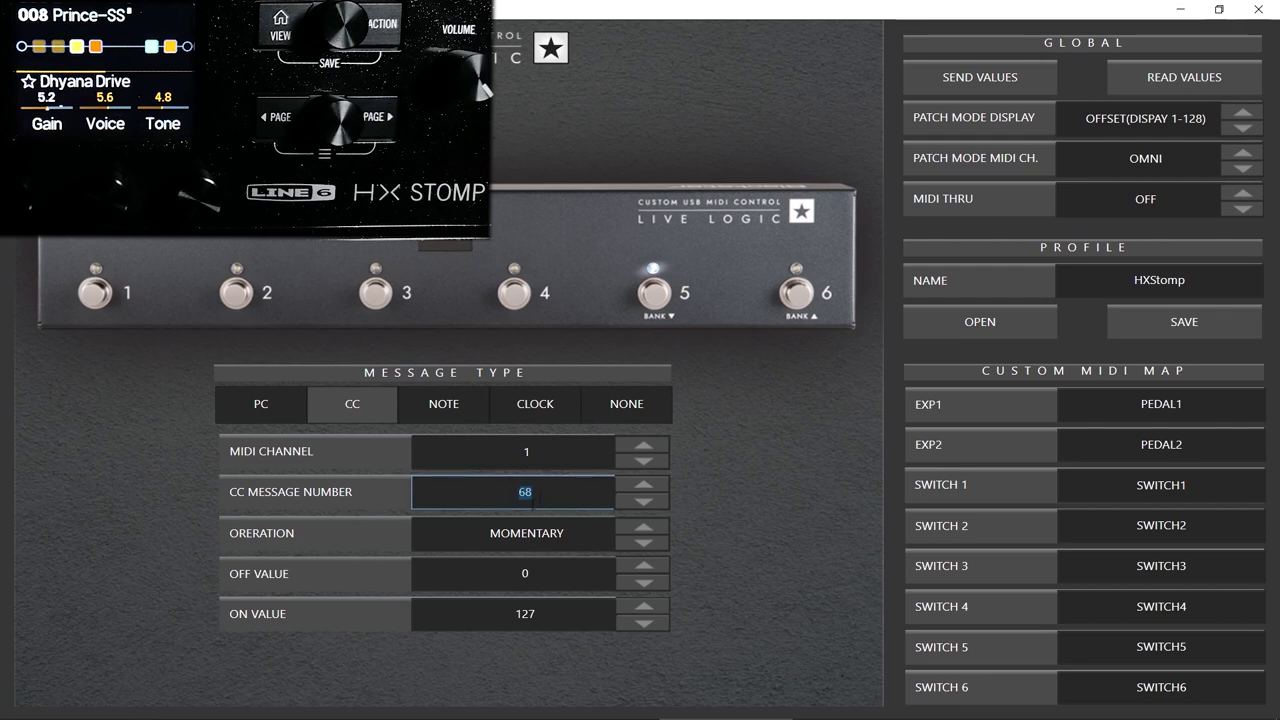
click(538, 505)
click(546, 536)
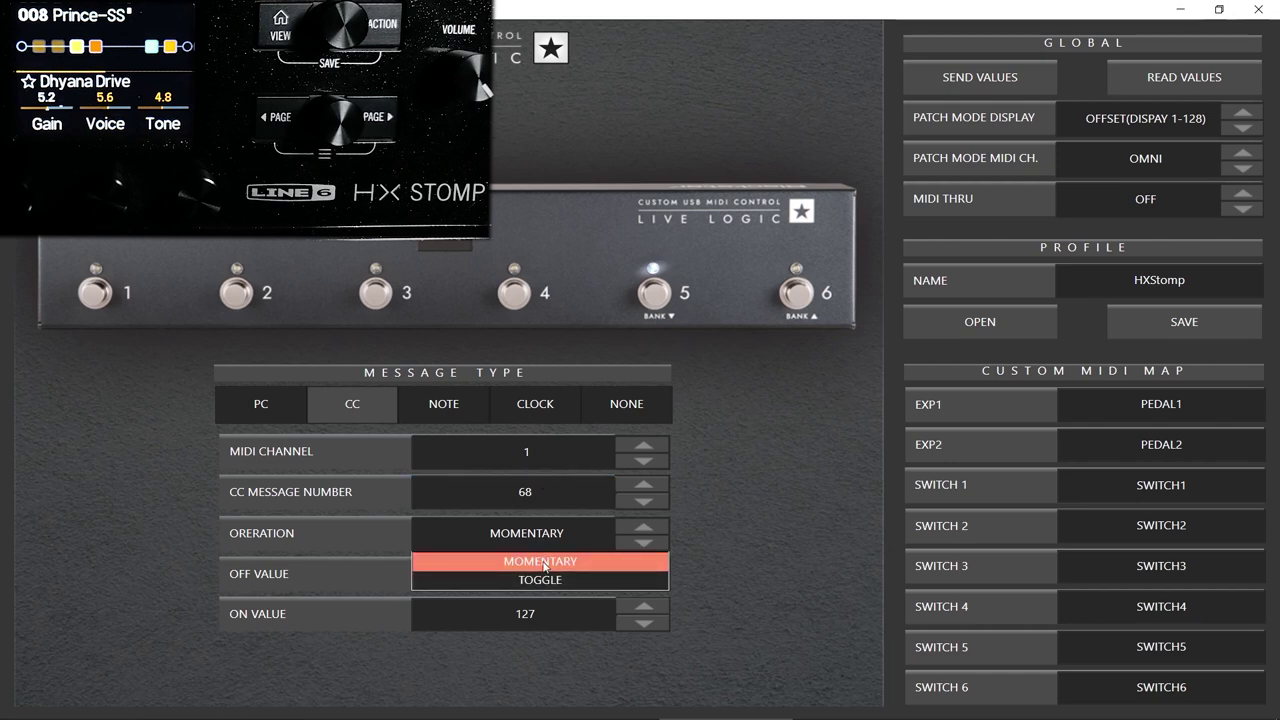
click(540, 556)
Recheck the CC 68 number, select footswitch 6 and send the settings to the device.
click(560, 486)
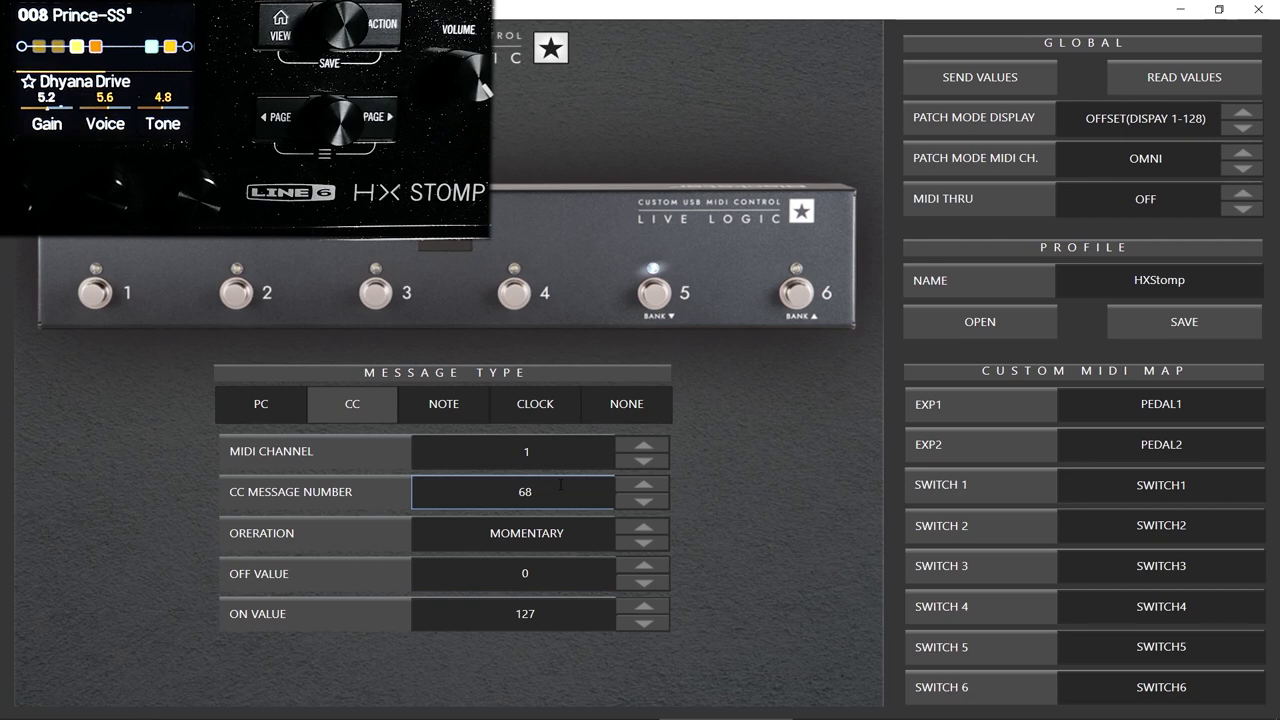
double_click(527, 493)
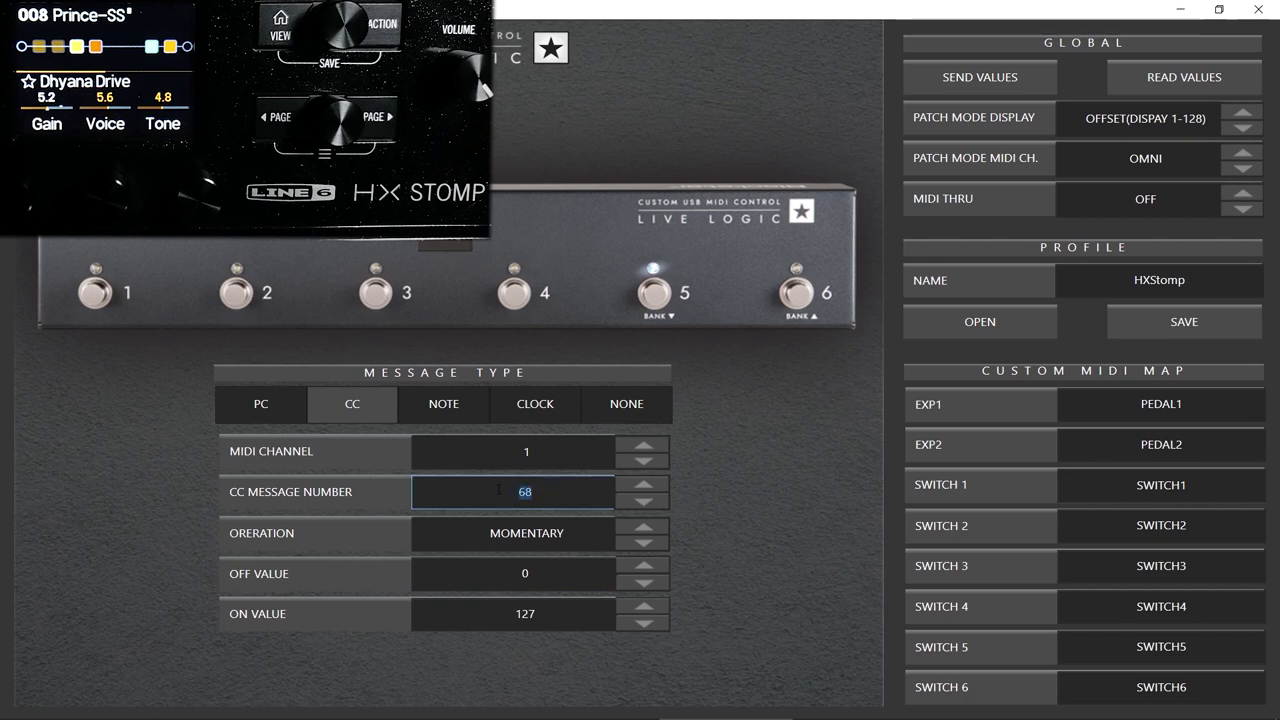
click(554, 497)
click(796, 292)
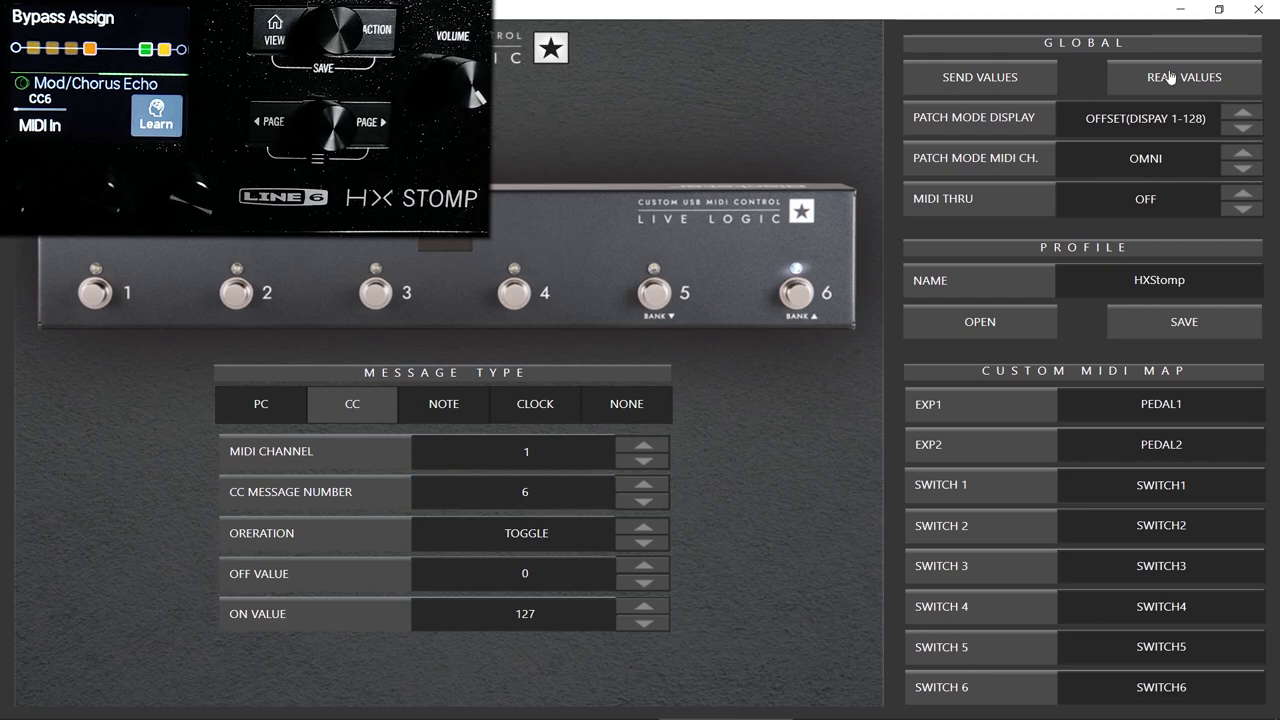
click(996, 80)
Acknowledge the confirmation that the footswitch data was sent to the device.
click(672, 425)
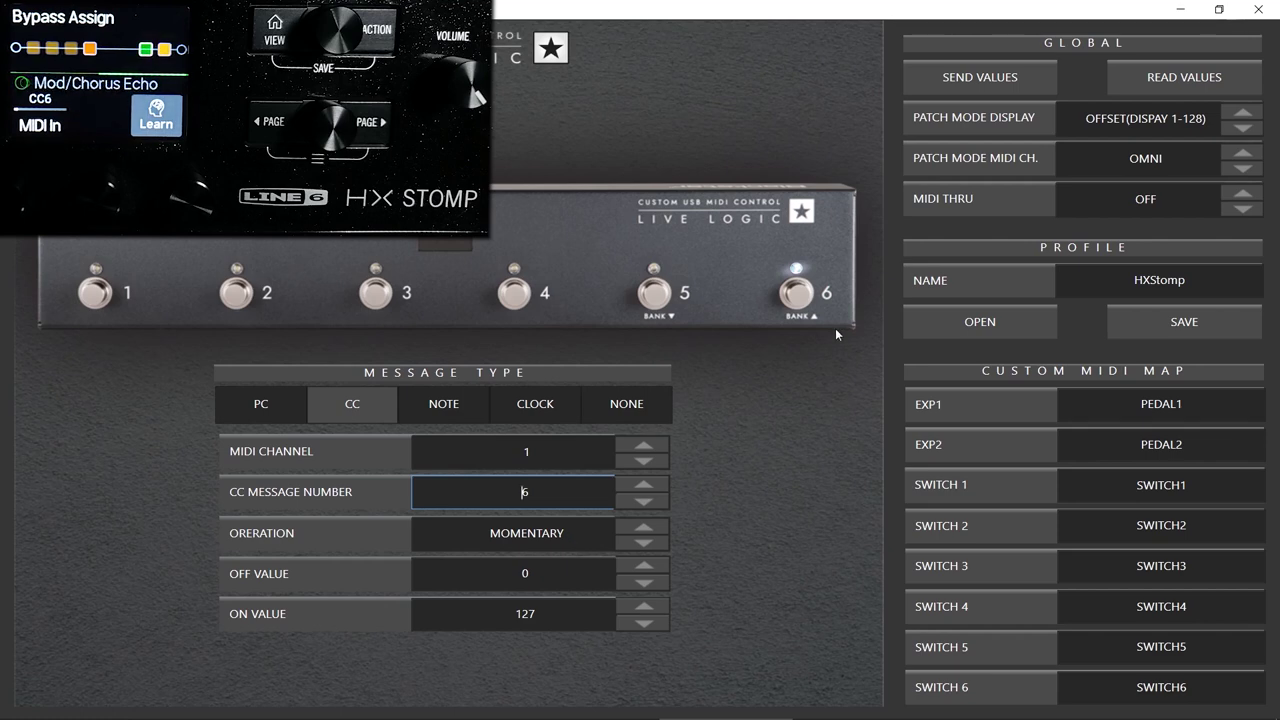
Set footswitch 6 back to TOGGLE and send the values to the device, acknowledging the confirmation.
click(805, 296)
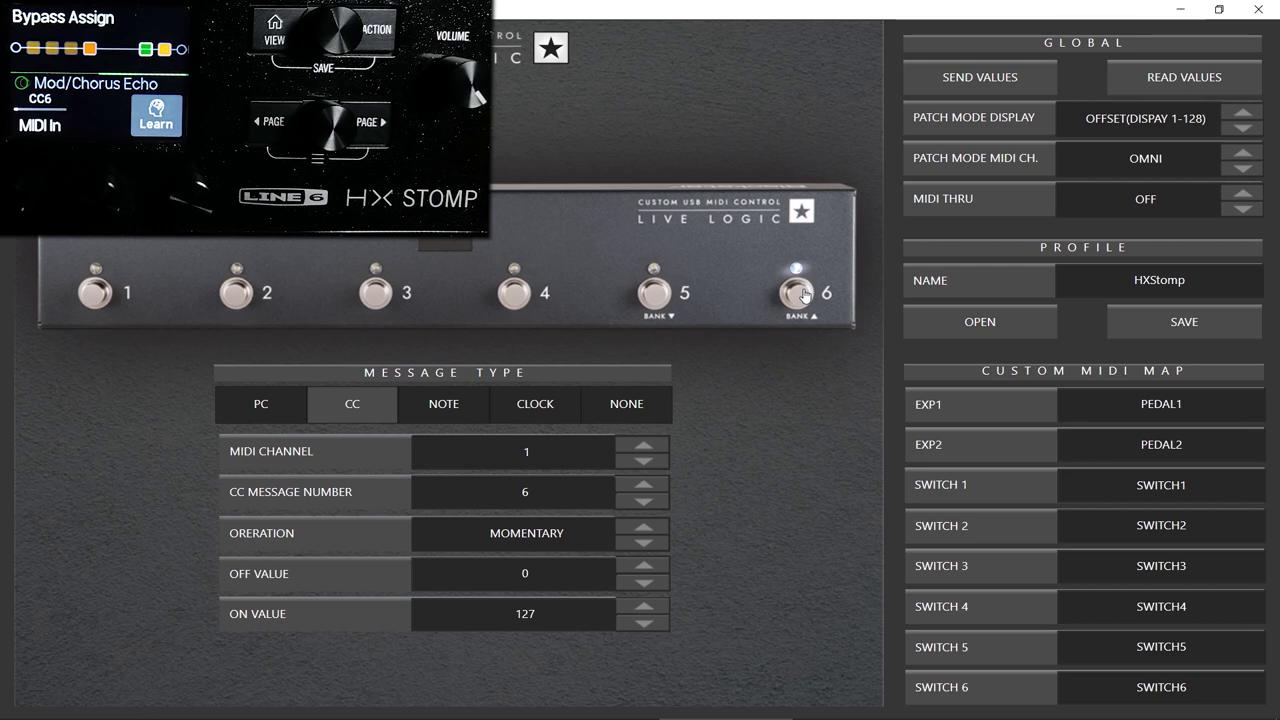
click(580, 543)
click(560, 580)
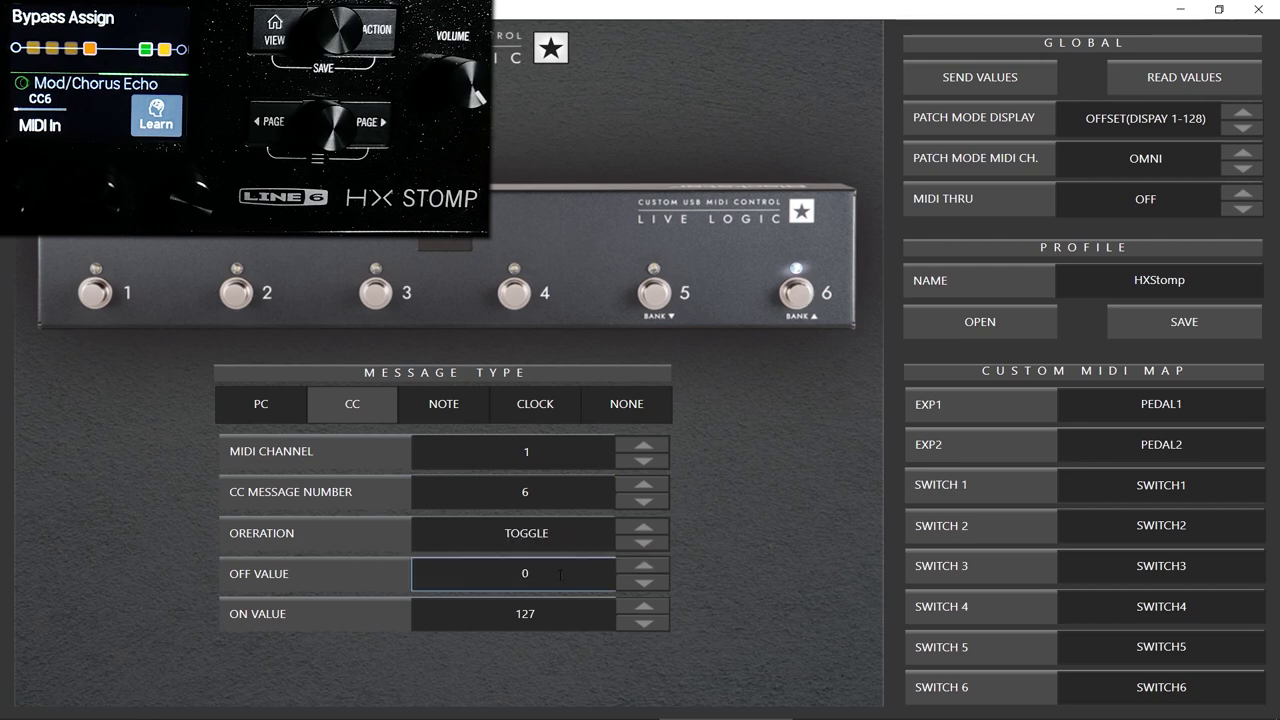
click(996, 82)
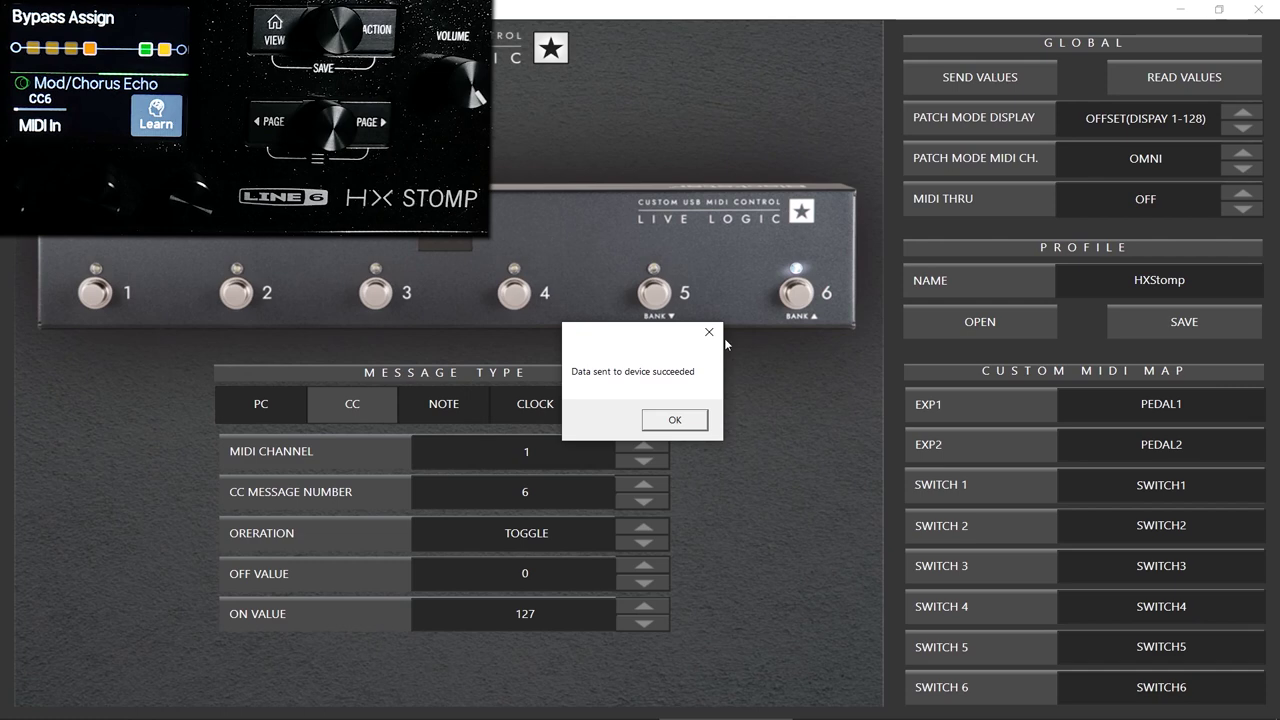
click(672, 425)
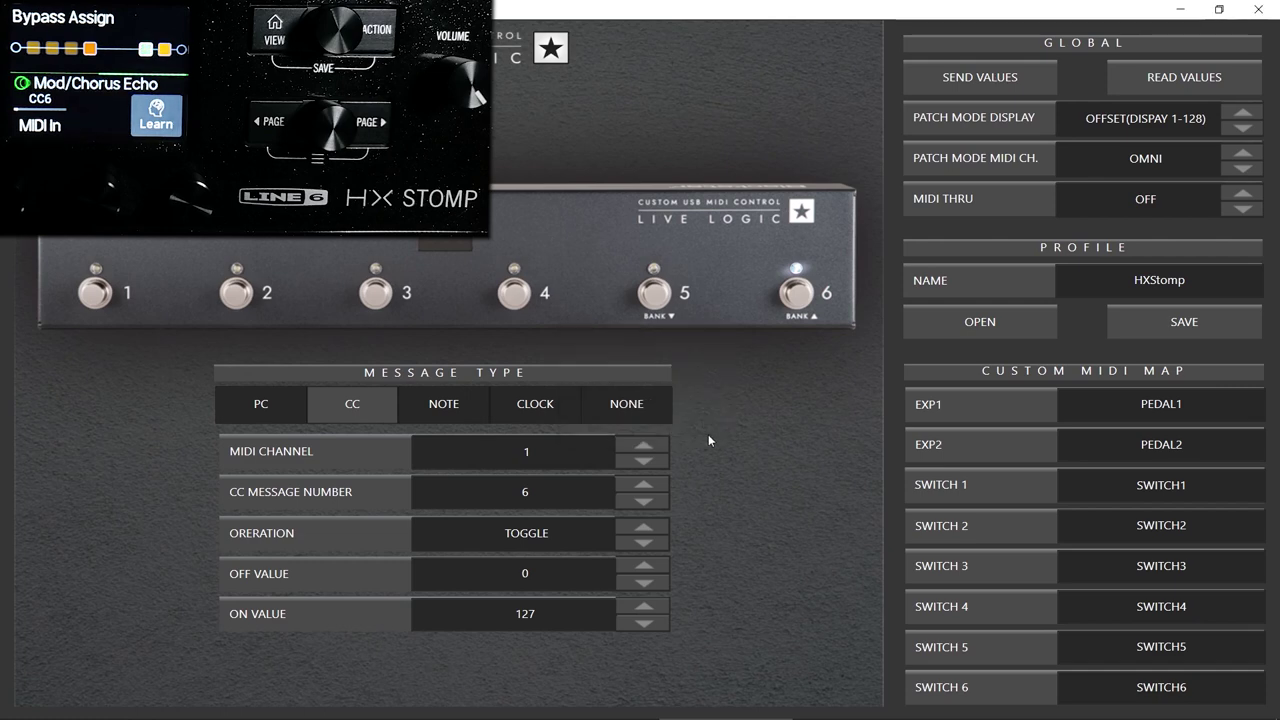